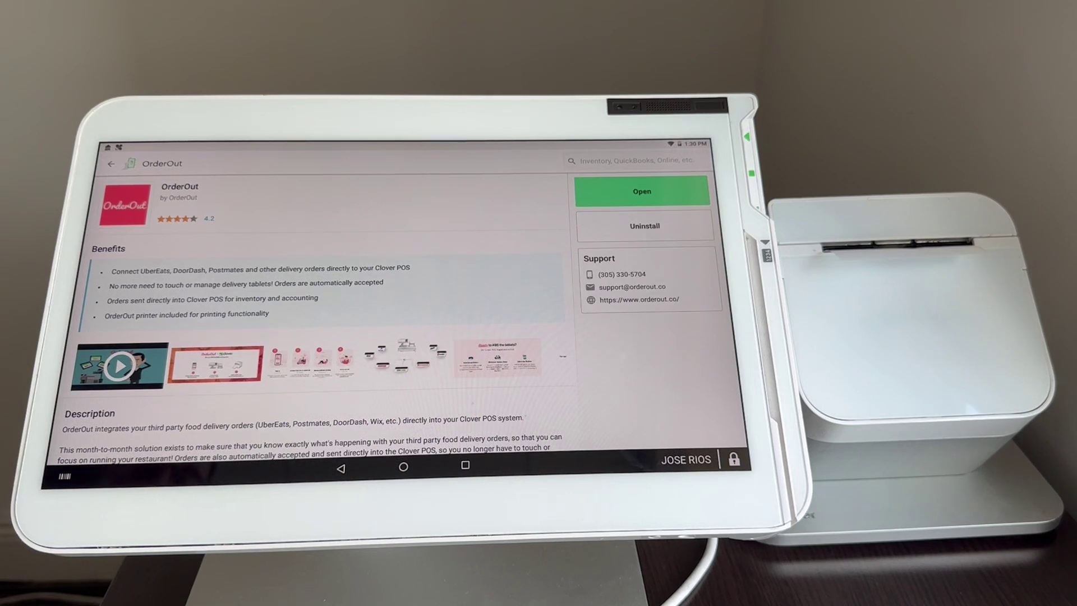
Launch the newly installed OrderOut app from its App Market page
left_click(642, 191)
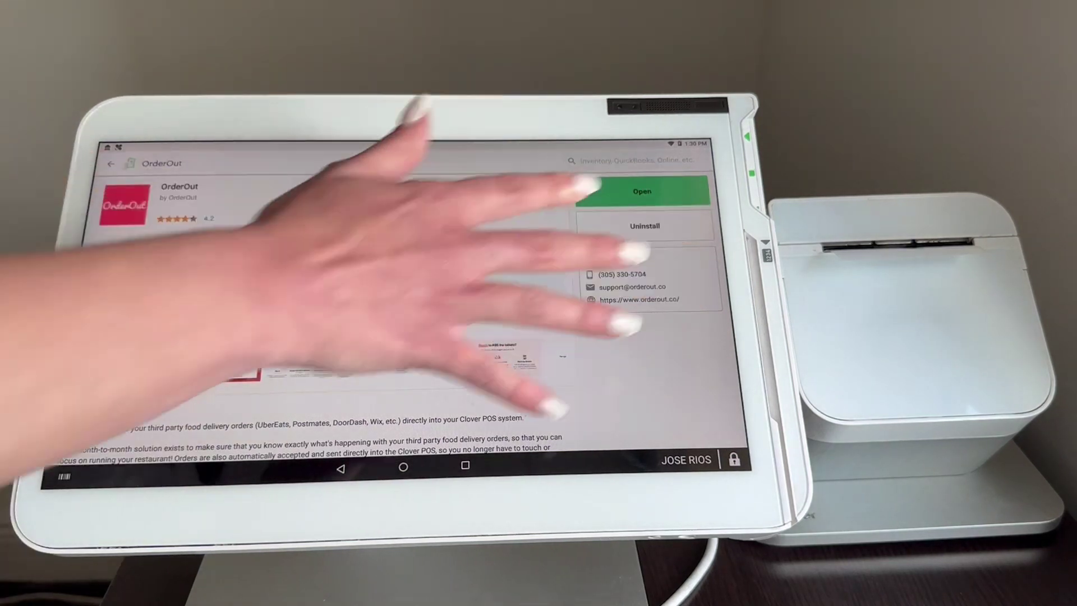